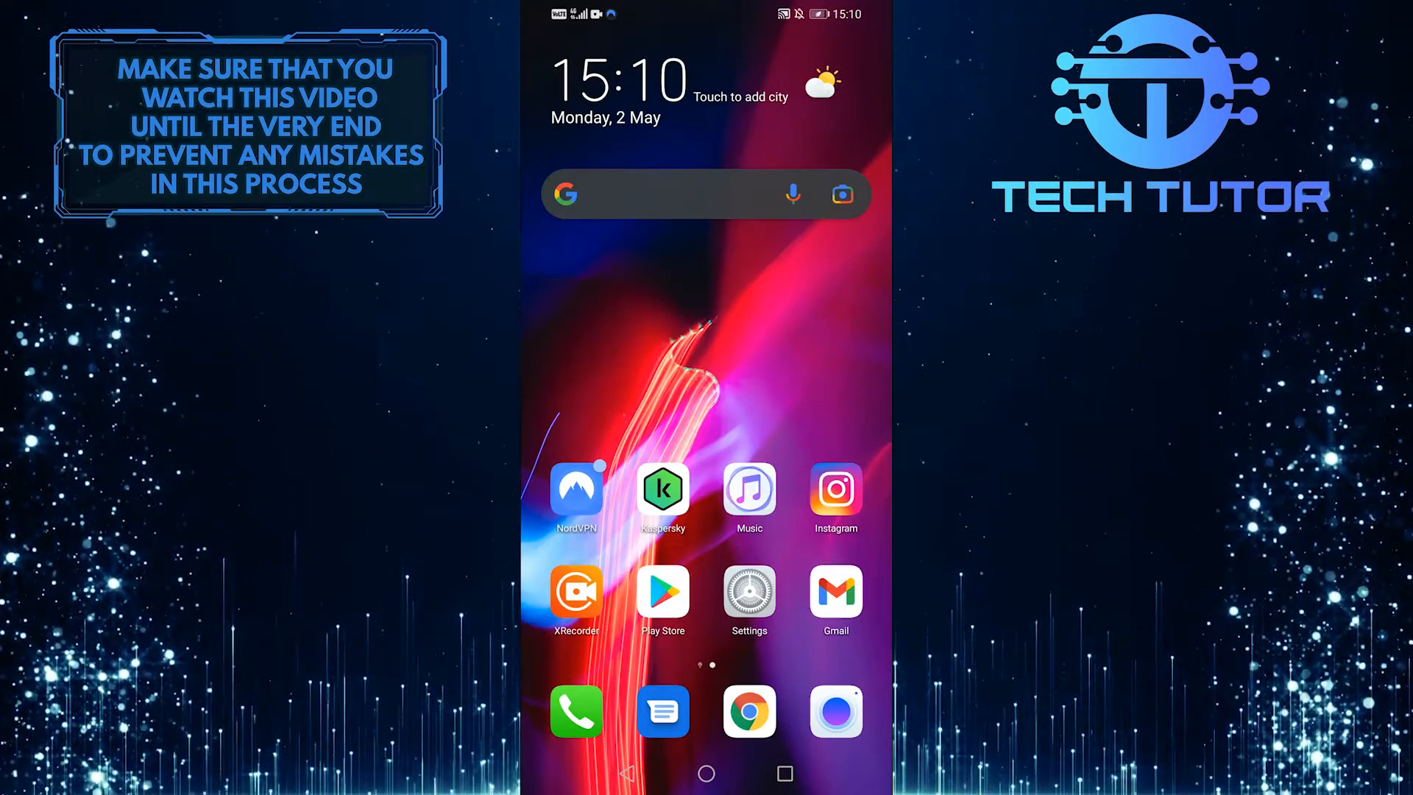
# Step: Launch Chrome and bring up its three-dot main menu
pyautogui.click(750, 712)
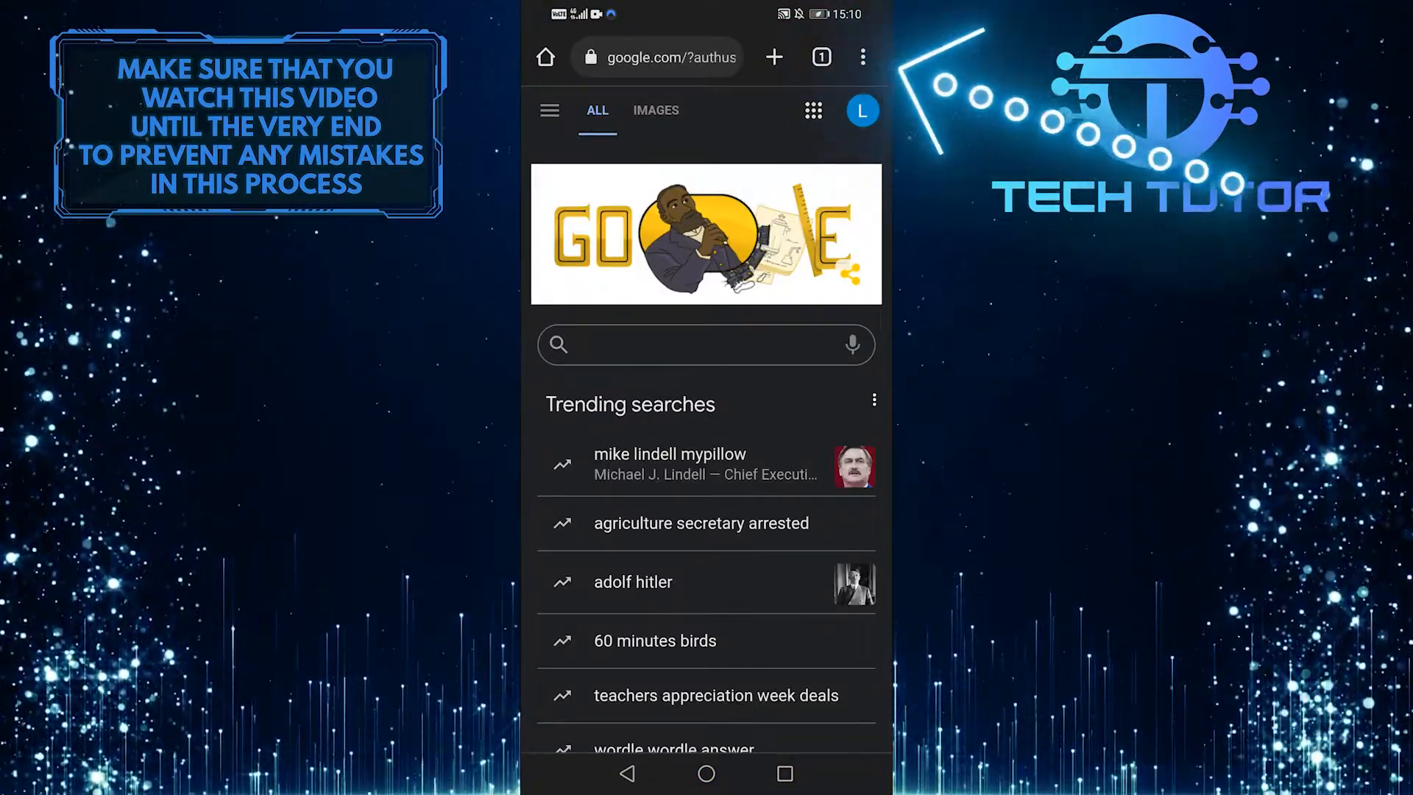
pyautogui.click(863, 58)
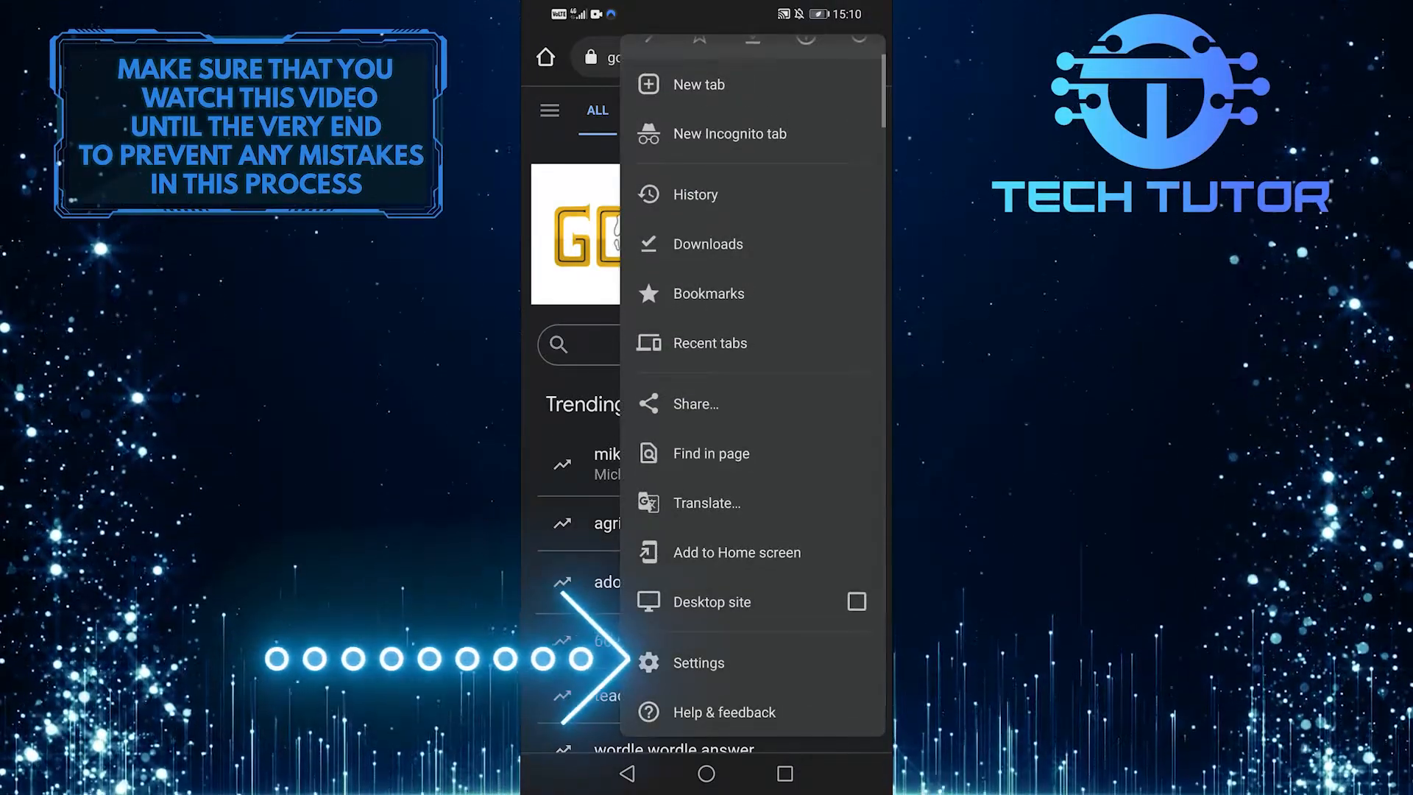
# Step: From Settings, sign the current Google account out of Chrome and turn off sync, confirming the dialog
pyautogui.click(699, 663)
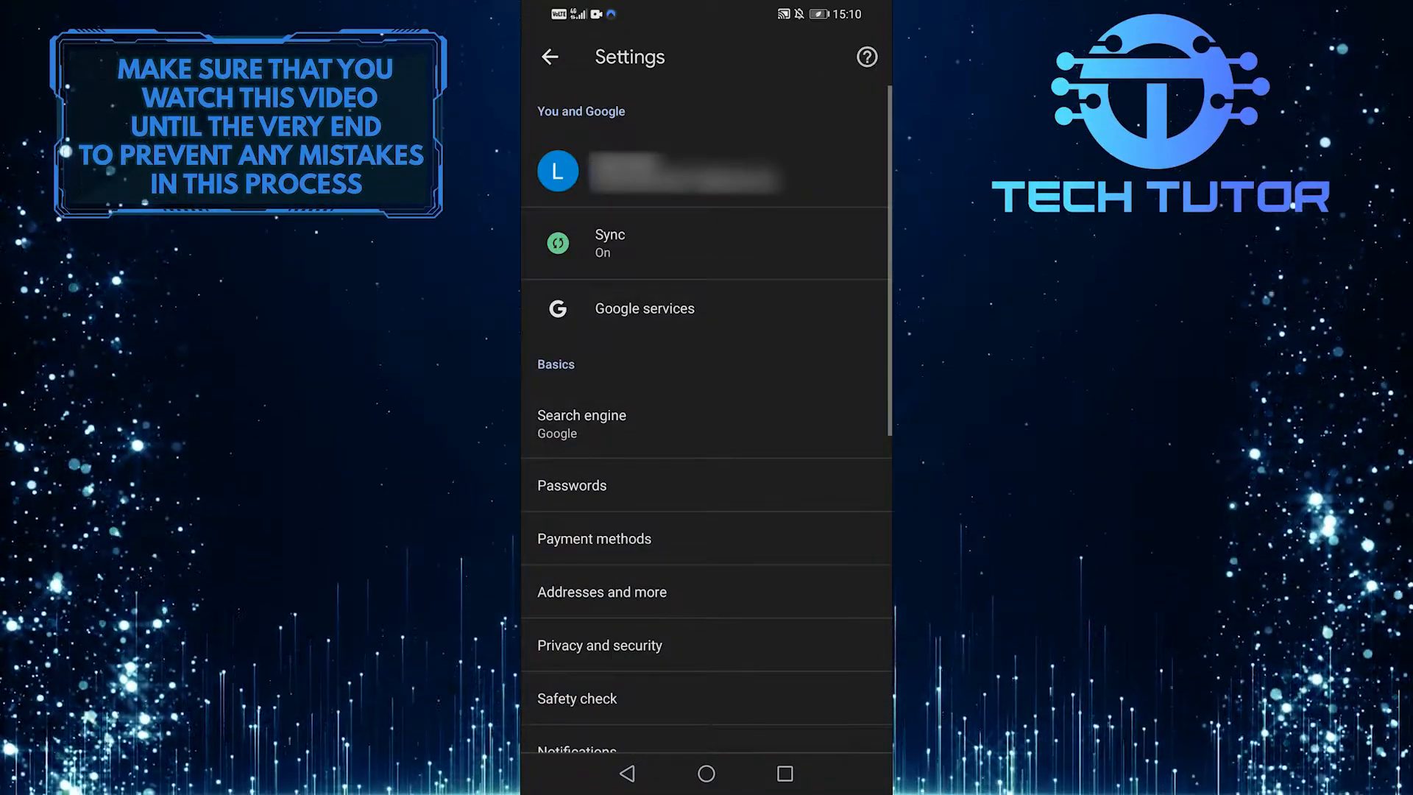
pyautogui.click(663, 172)
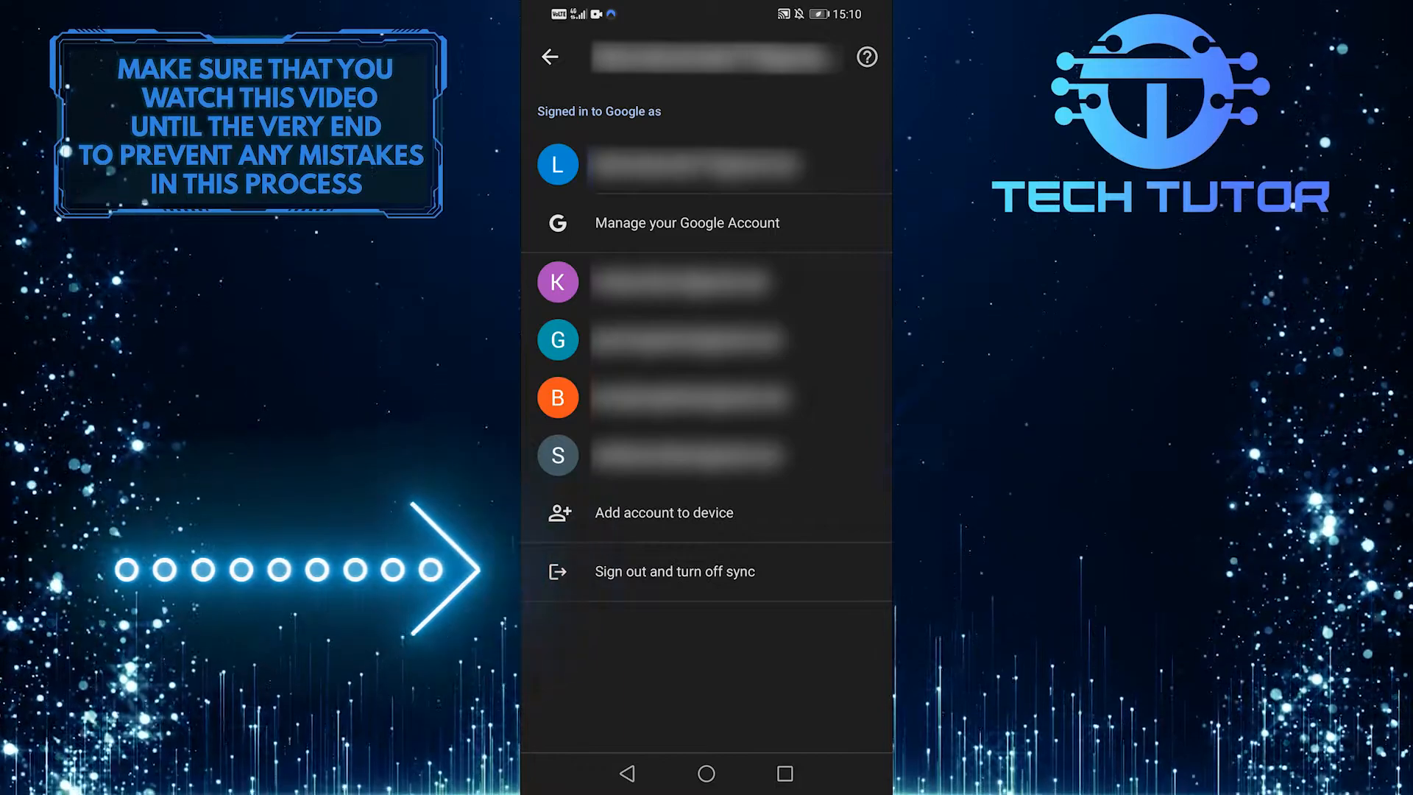
pyautogui.click(674, 571)
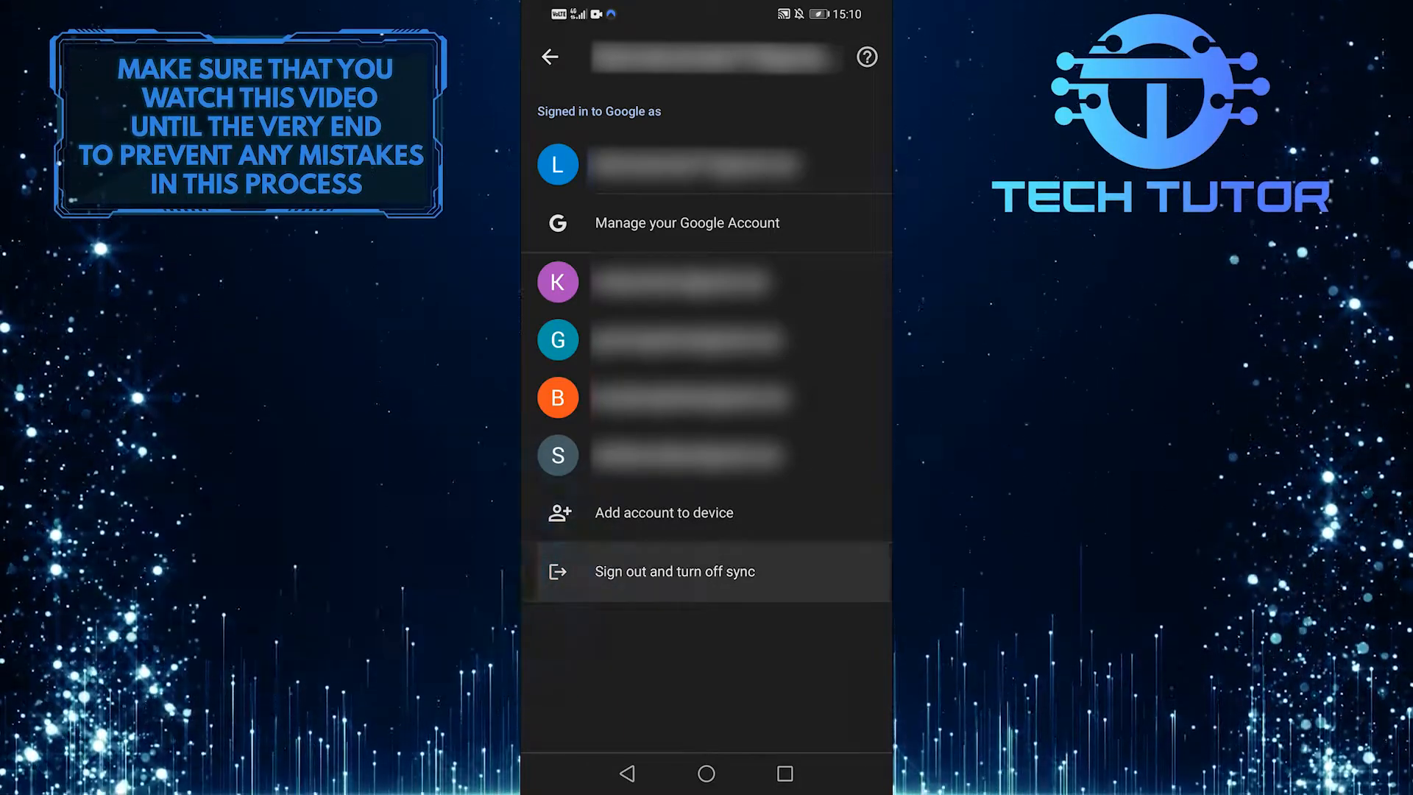
pyautogui.click(833, 465)
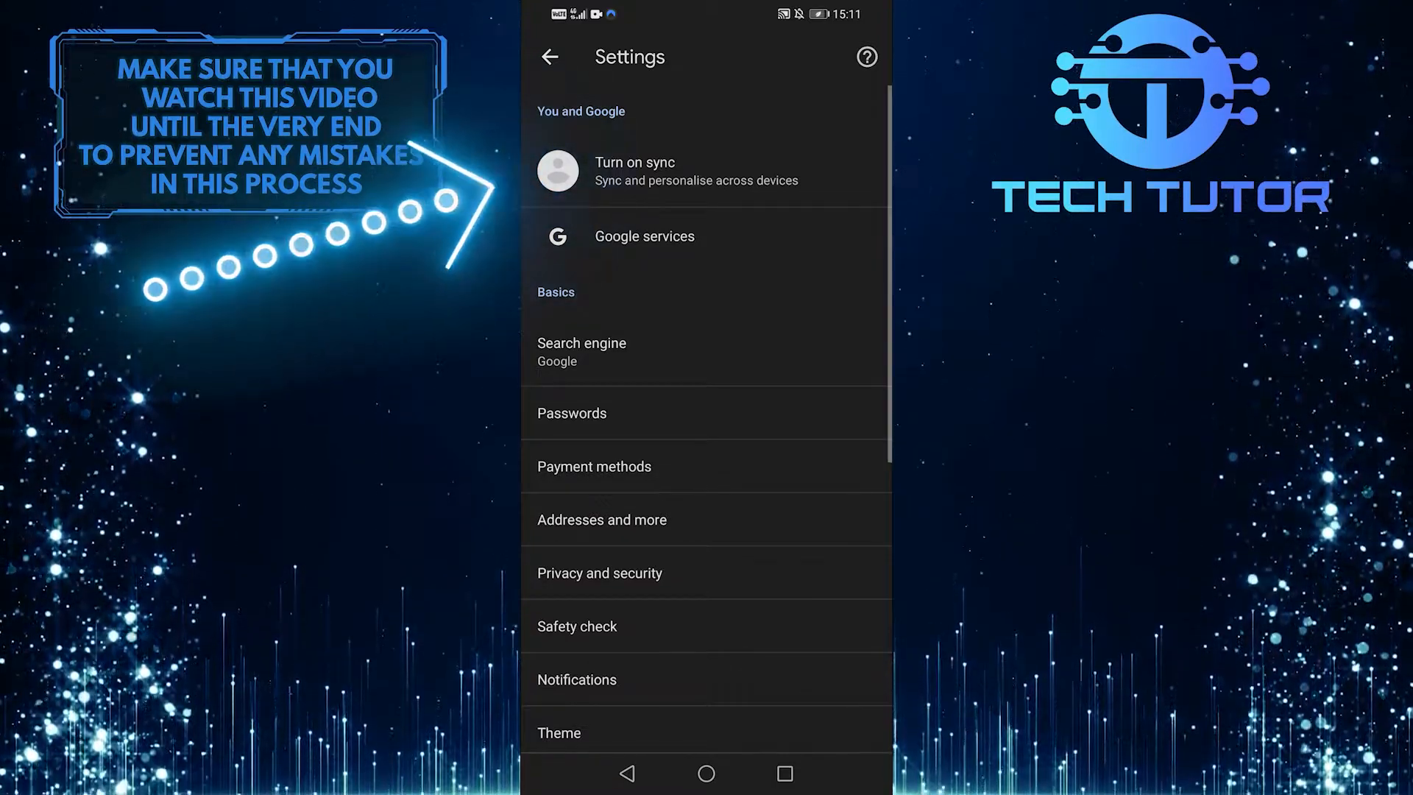
# Step: Begin turning on sync and choose the G-avatar account from the account list
pyautogui.click(706, 171)
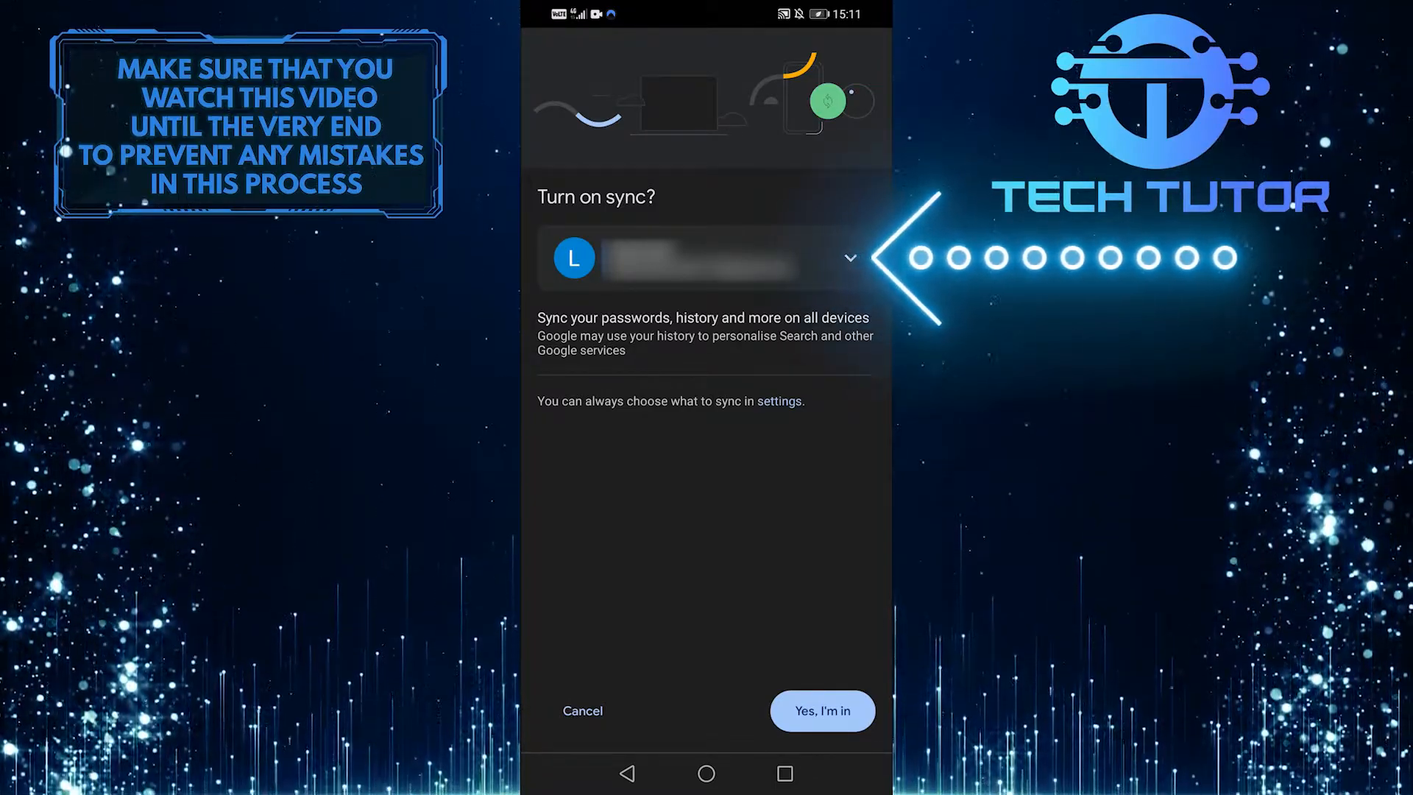
pyautogui.click(850, 259)
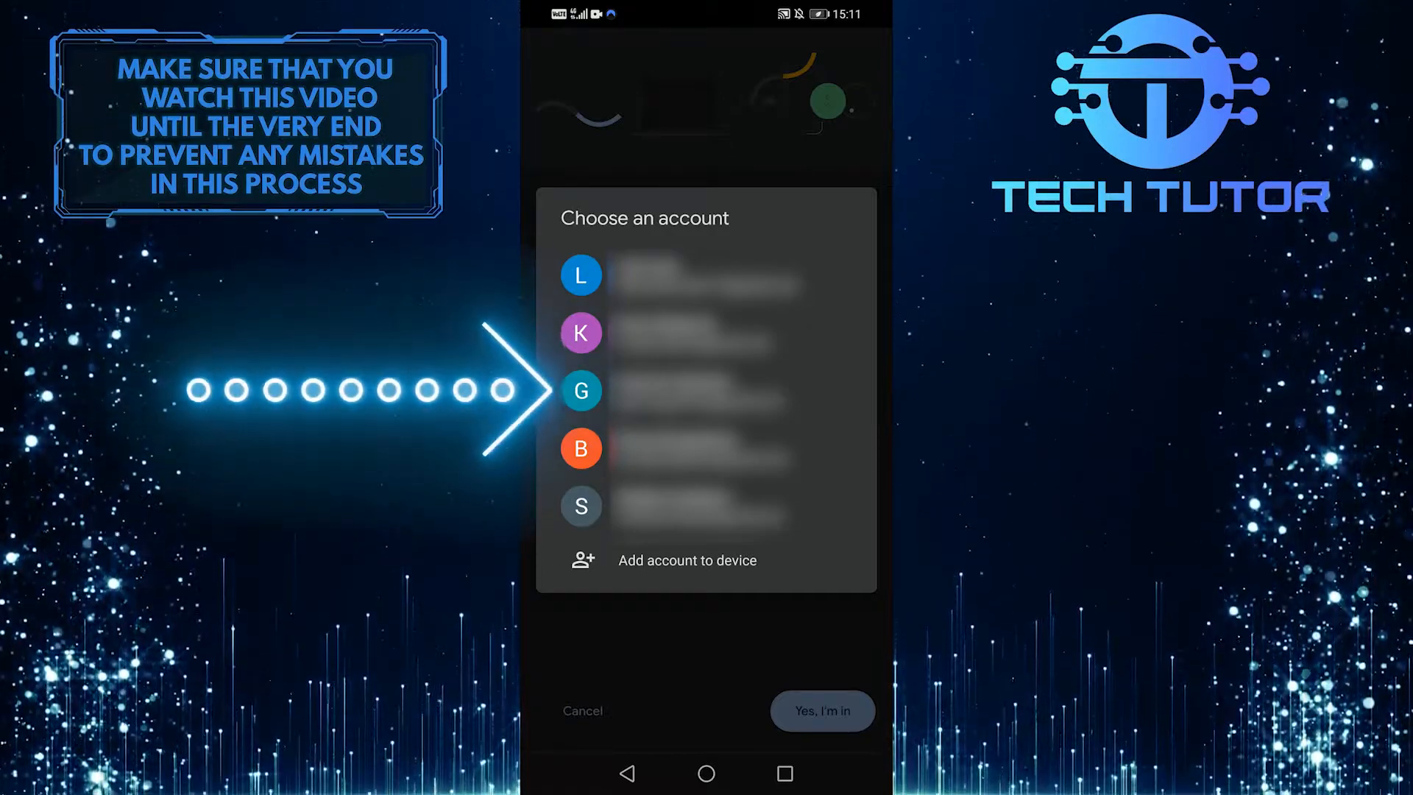
pyautogui.click(685, 390)
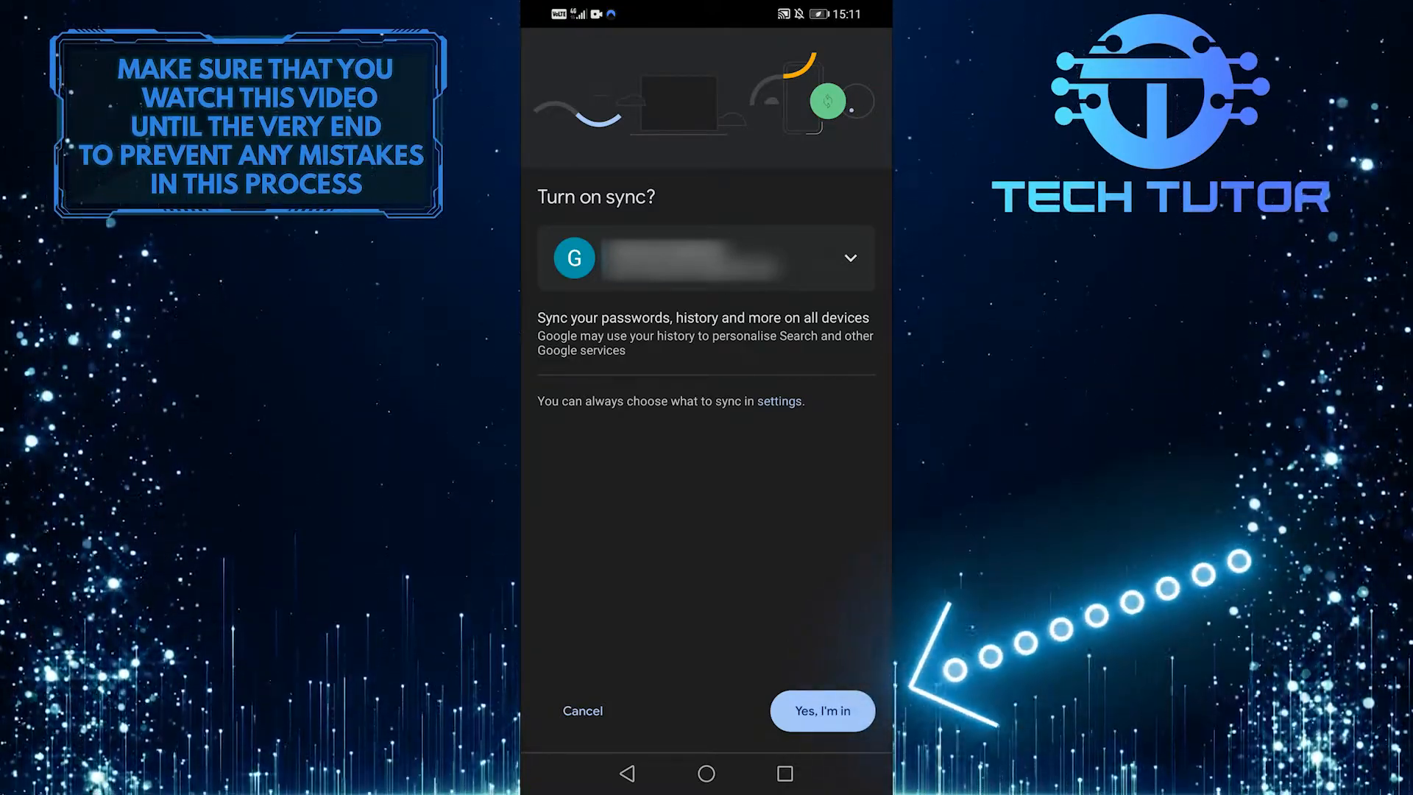
# Step: Confirm 'Yes, I'm in' and combine the existing browsing data into the G account
pyautogui.click(822, 711)
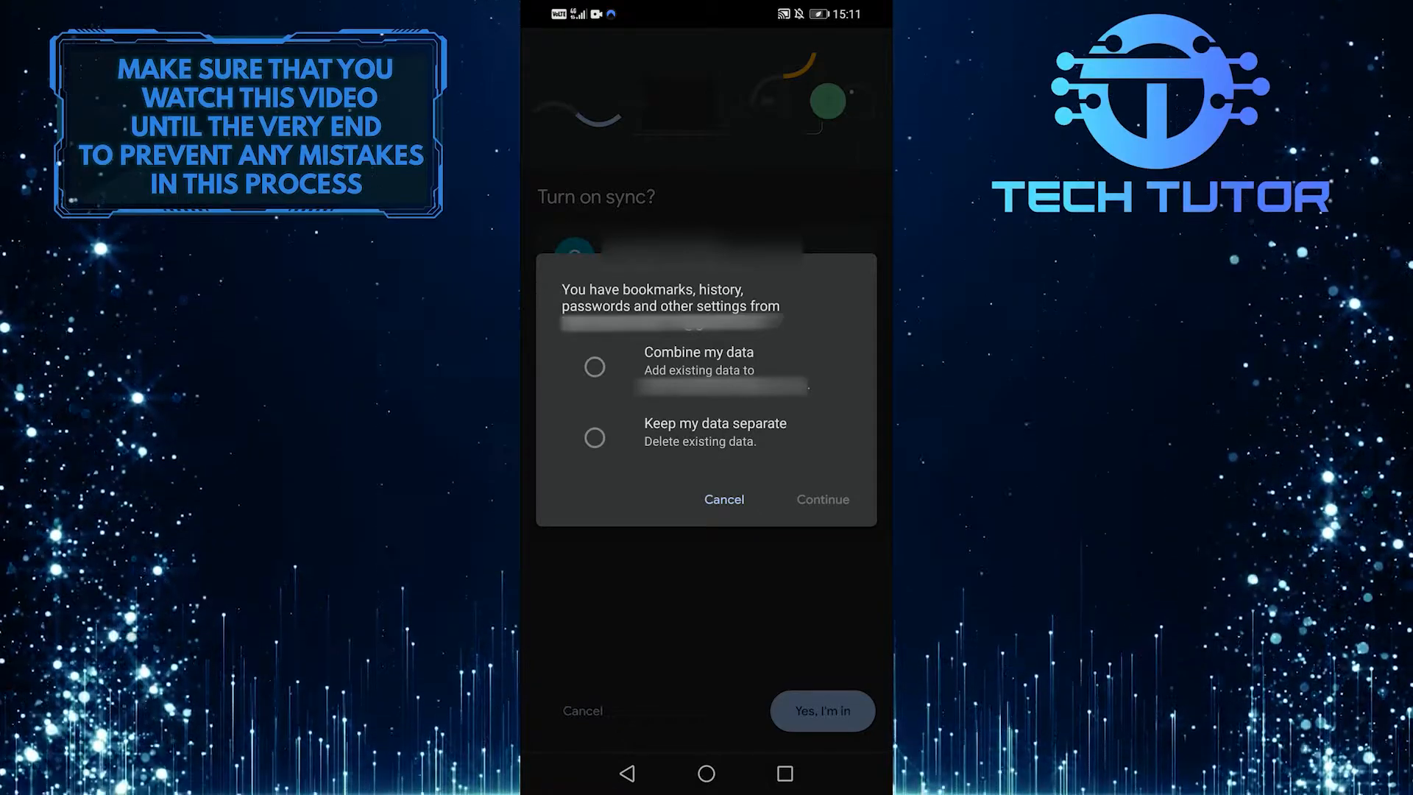
pyautogui.click(594, 367)
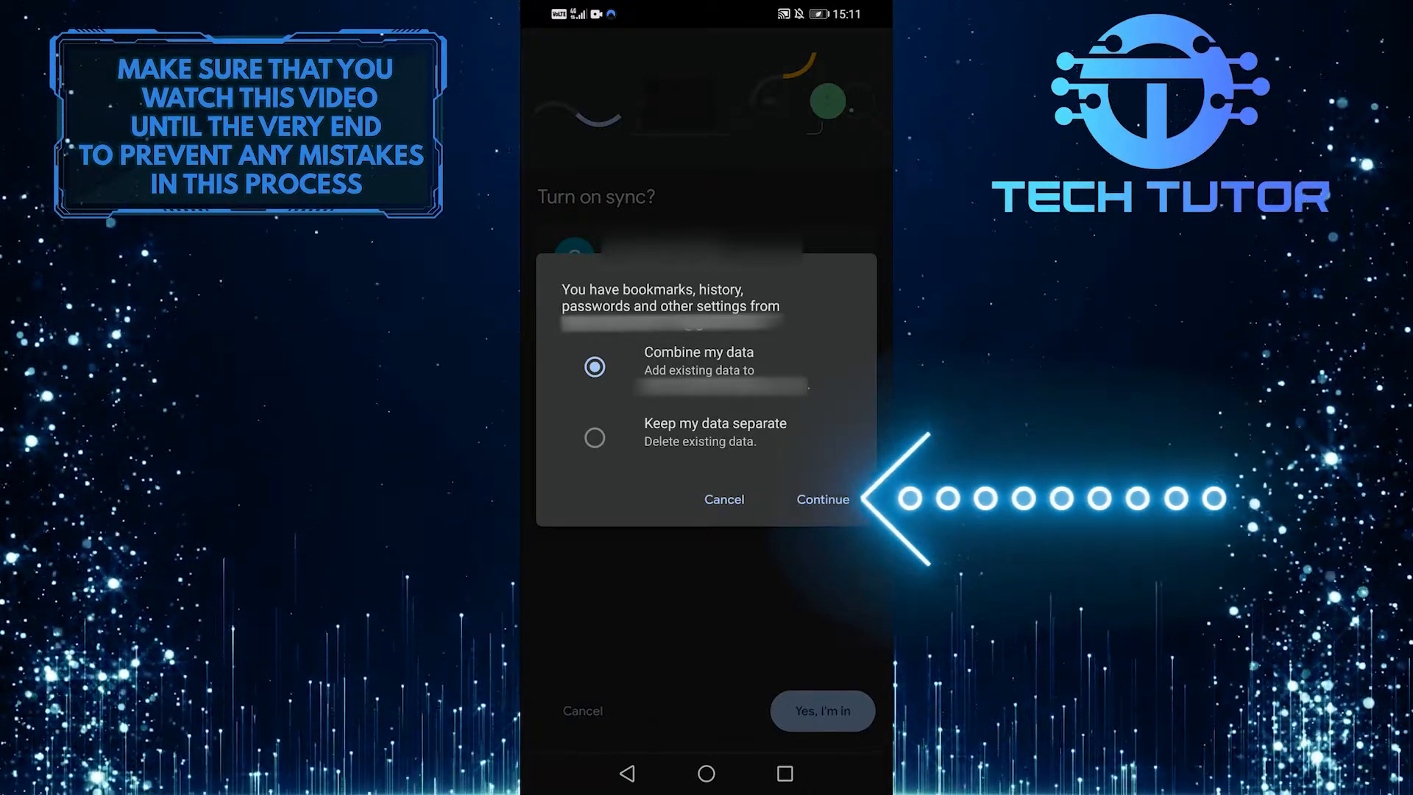
pyautogui.click(822, 500)
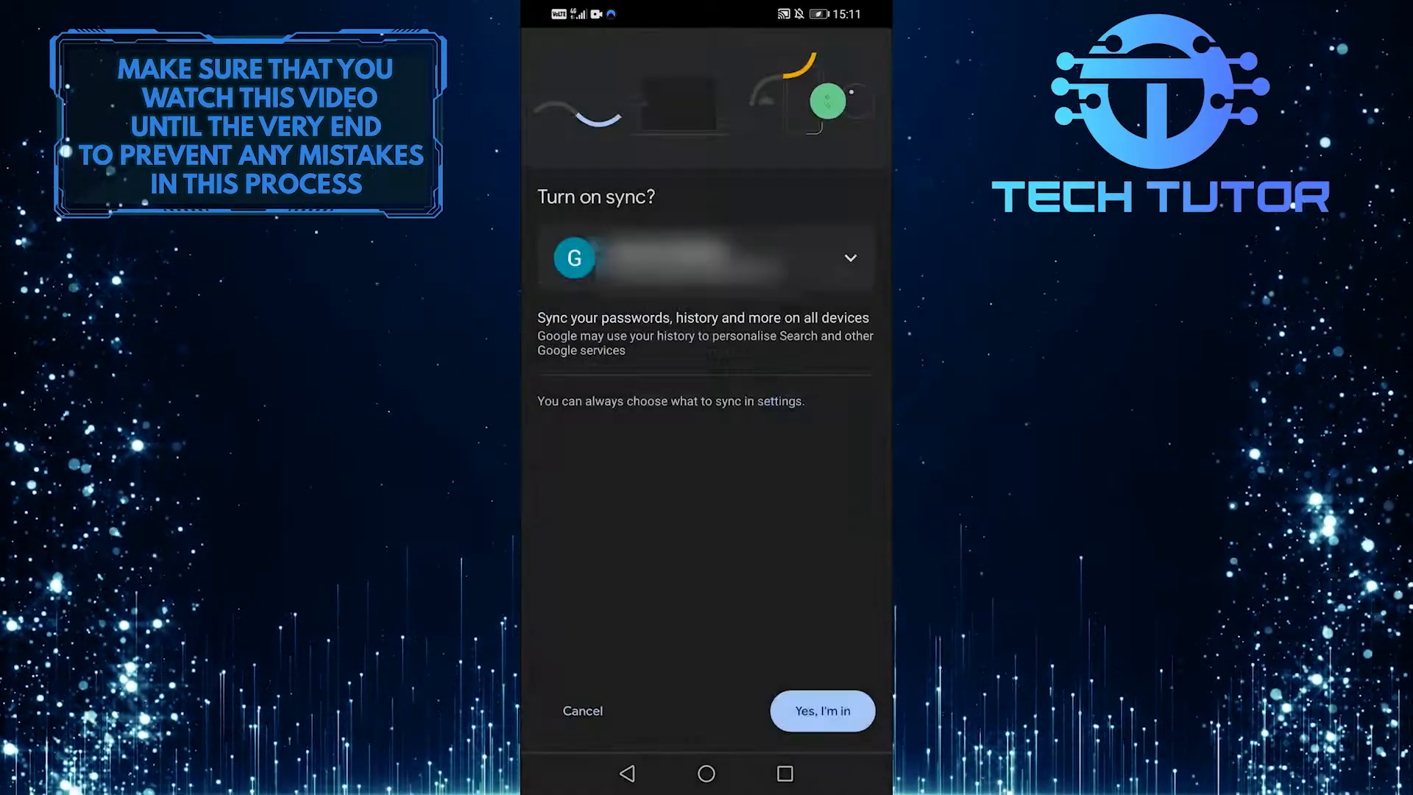
# Step: Finish turning on sync so Settings shows the G account with sync setup in progress
pyautogui.click(822, 710)
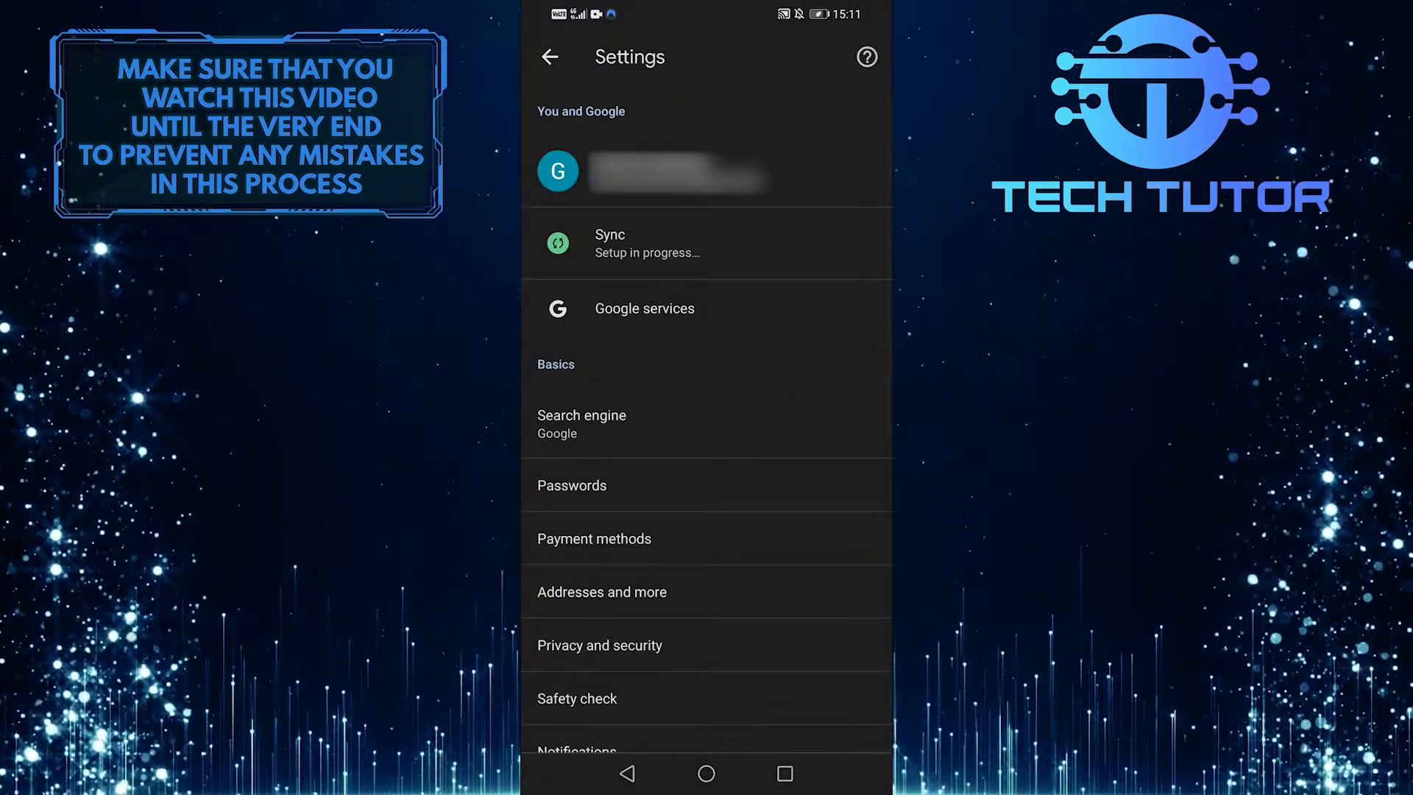